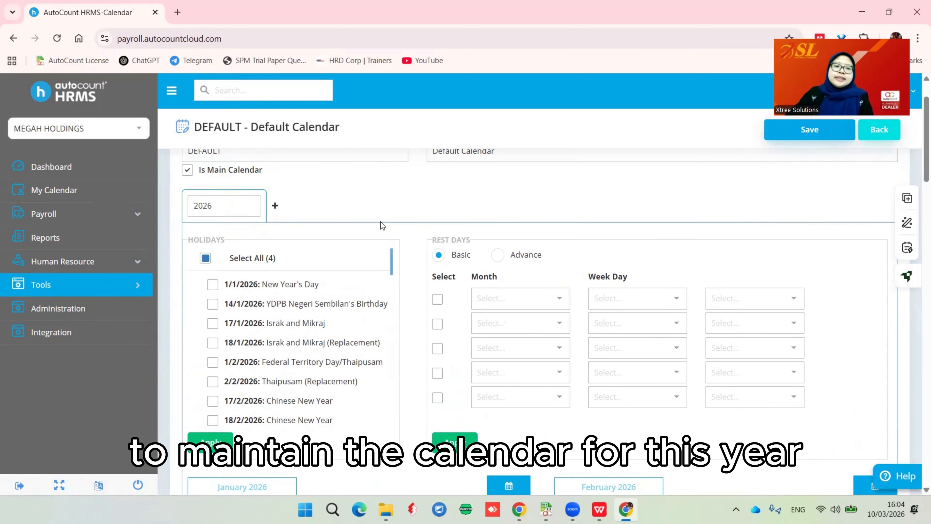
Step: Mark Chinese New Year (17/2, 18/2), Hari Raya Aidilfitri (21/3, 22/3) and Labour Day (1/5) as 2026 holidays and apply them
{"action": "scroll", "coordinate": [339, 333], "scroll_direction": "down", "scroll_amount": 1}
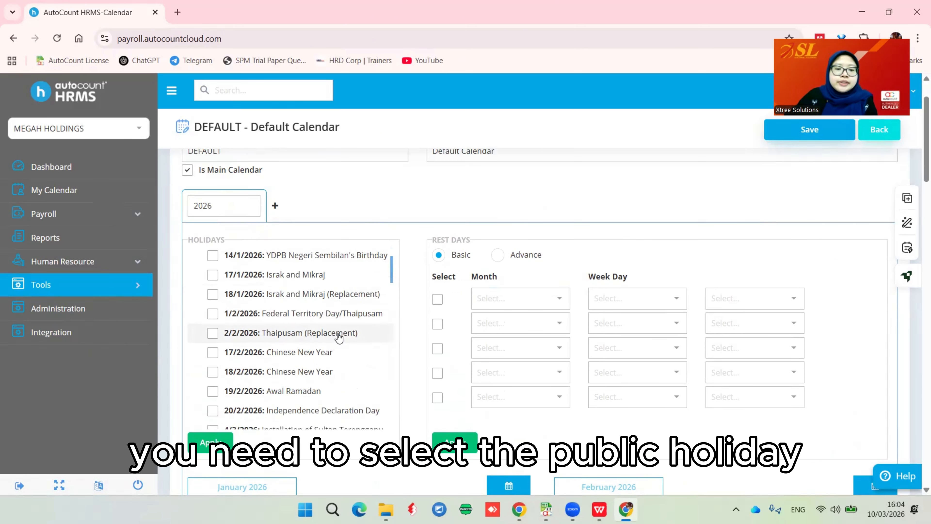
{"action": "scroll", "coordinate": [453, 322], "scroll_direction": "down", "scroll_amount": 3}
{"action": "scroll", "coordinate": [297, 257], "scroll_direction": "up", "scroll_amount": 1}
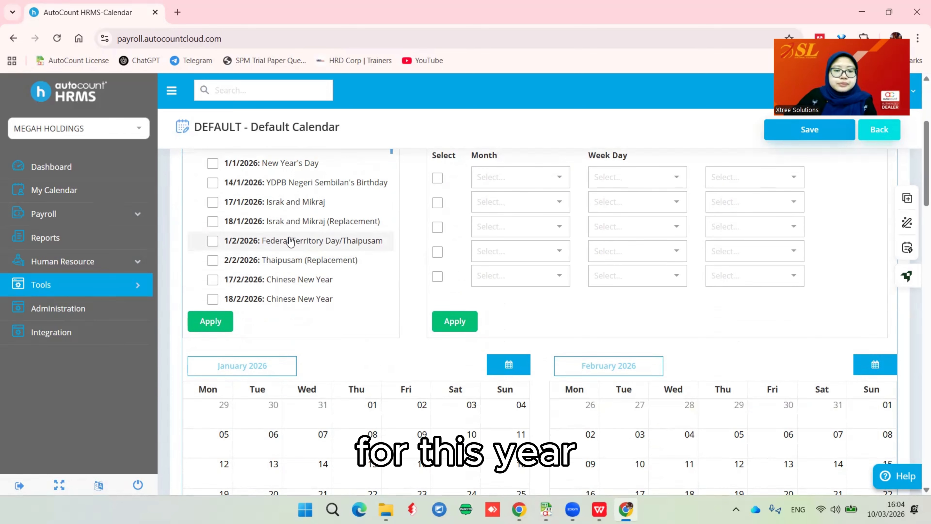
{"action": "scroll", "coordinate": [256, 244], "scroll_direction": "down", "scroll_amount": 2}
{"action": "left_click", "coordinate": [213, 231]}
{"action": "left_click", "coordinate": [212, 251]}
{"action": "scroll", "coordinate": [220, 267], "scroll_direction": "down", "scroll_amount": 4}
{"action": "left_click", "coordinate": [213, 269]}
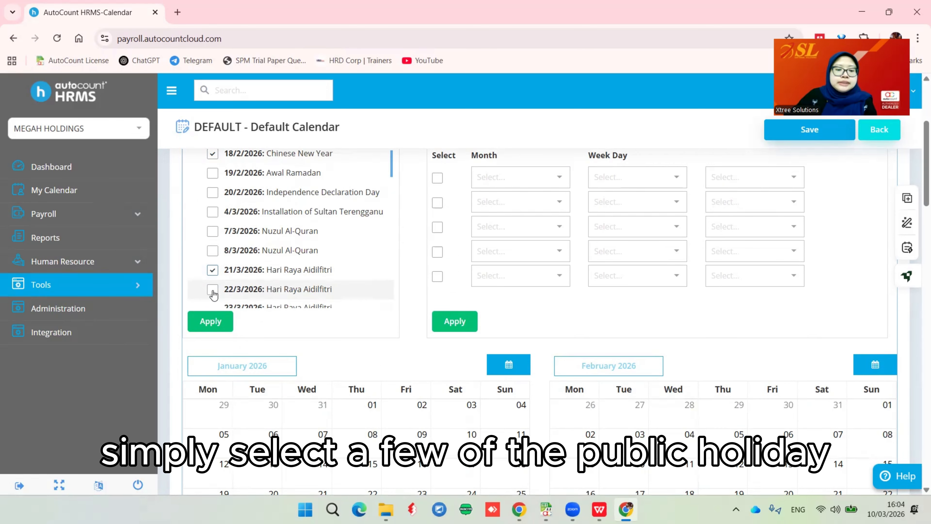
{"action": "left_click", "coordinate": [213, 290]}
{"action": "scroll", "coordinate": [279, 287], "scroll_direction": "down", "scroll_amount": 4}
{"action": "left_click", "coordinate": [213, 270]}
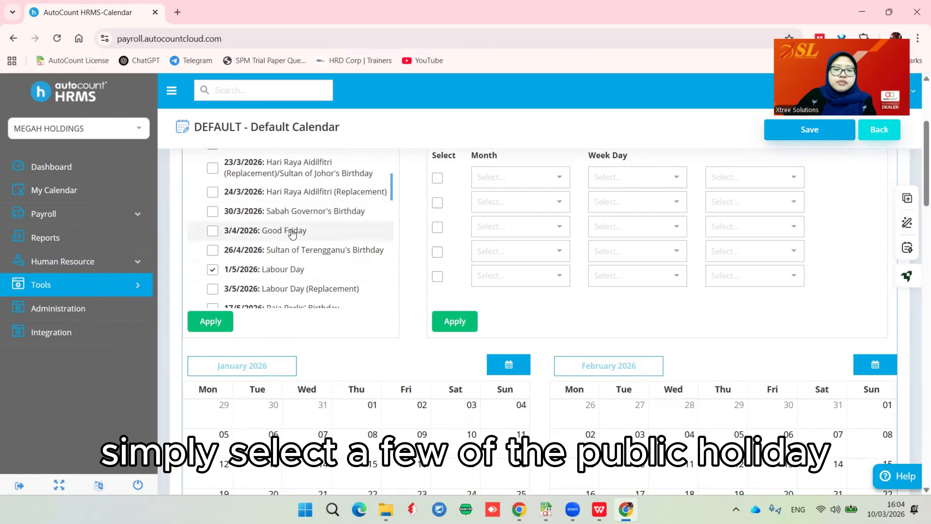
{"action": "left_click", "coordinate": [210, 321]}
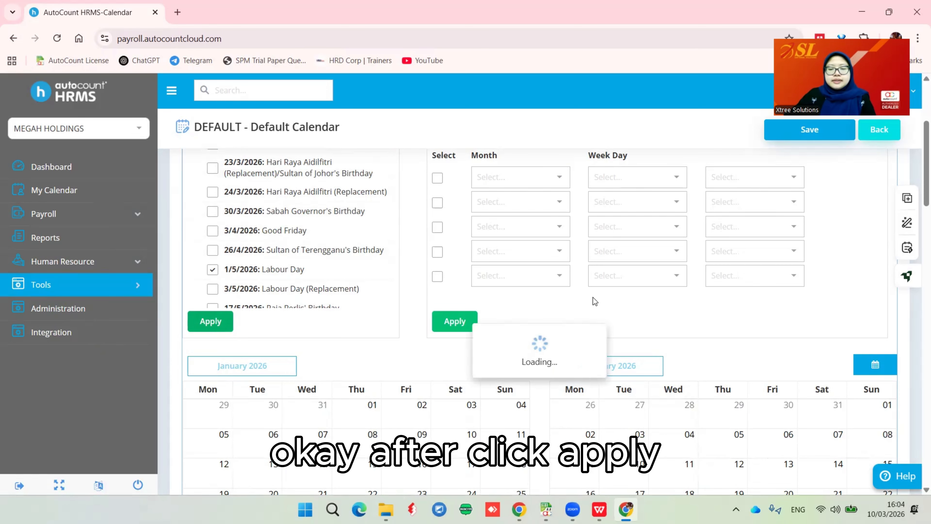
Step: Review the public holidays marked across the 2026 monthly calendars
{"action": "scroll", "coordinate": [591, 298], "scroll_direction": "down", "scroll_amount": 3}
{"action": "scroll", "coordinate": [605, 300], "scroll_direction": "down", "scroll_amount": 10}
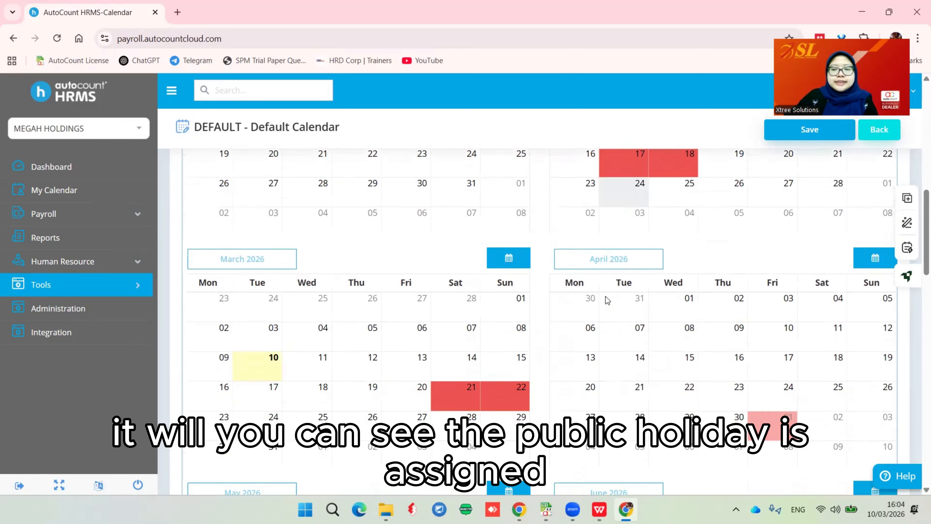
{"action": "scroll", "coordinate": [605, 300], "scroll_direction": "down", "scroll_amount": 20}
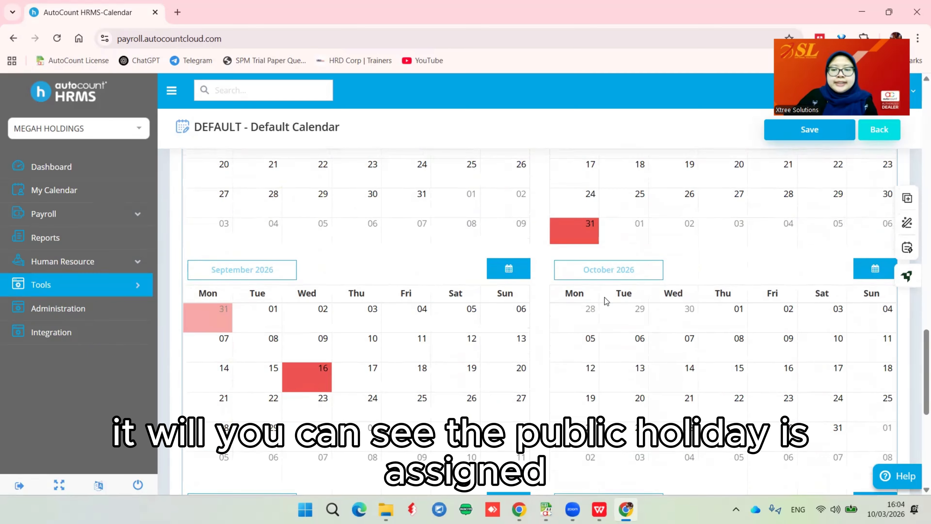
{"action": "scroll", "coordinate": [604, 297], "scroll_direction": "up", "scroll_amount": 20}
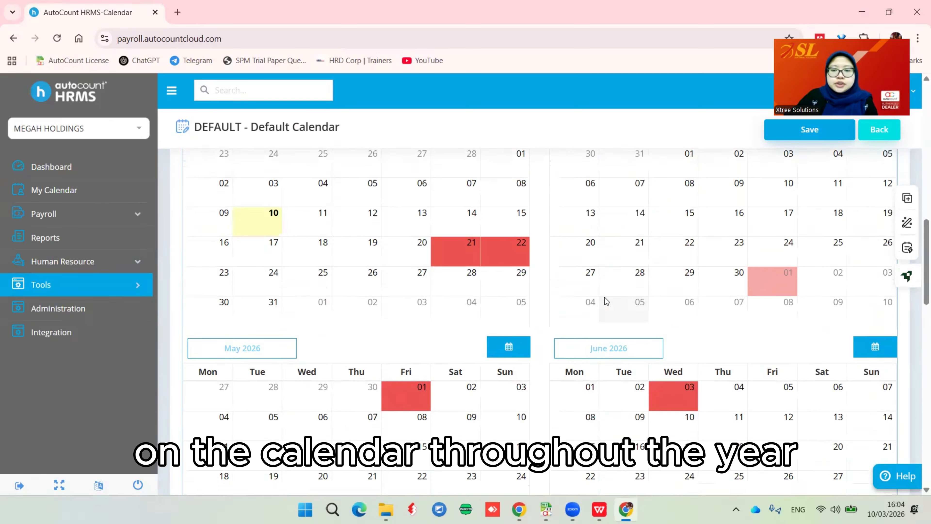
{"action": "scroll", "coordinate": [601, 299], "scroll_direction": "up", "scroll_amount": 2}
{"action": "scroll", "coordinate": [601, 298], "scroll_direction": "down", "scroll_amount": 2}
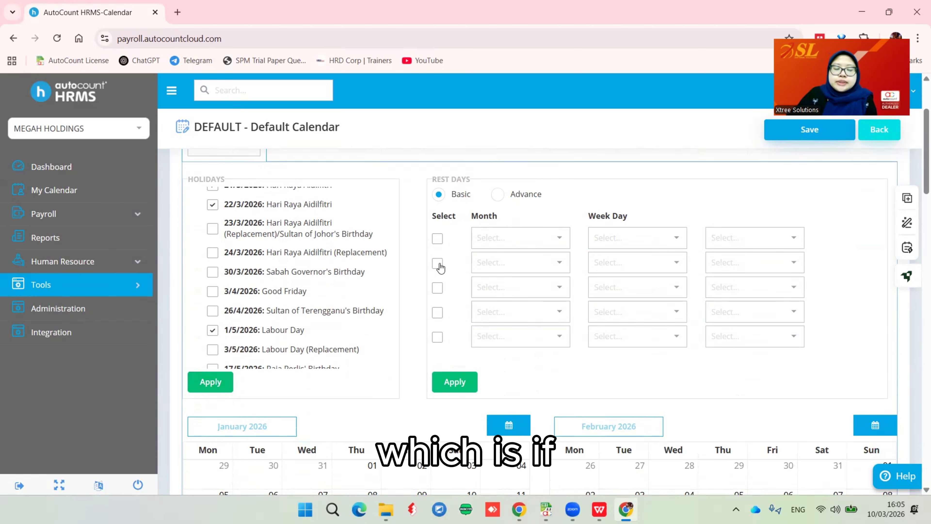
Step: Enable the first basic rest-day rule as Every Month, Sunday, Full Day
{"action": "left_click", "coordinate": [437, 240]}
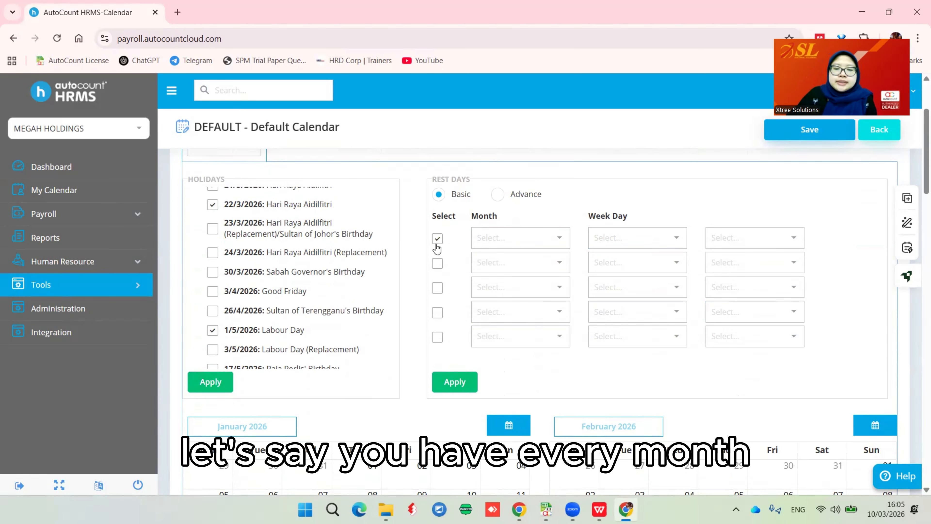
{"action": "left_click", "coordinate": [559, 240]}
{"action": "left_click", "coordinate": [505, 259]}
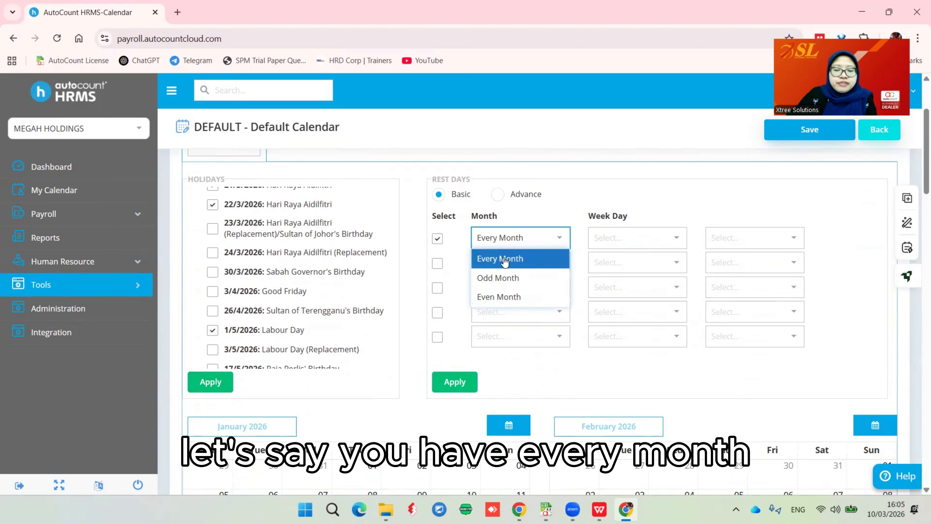
{"action": "left_click", "coordinate": [669, 242]}
{"action": "left_click", "coordinate": [619, 277]}
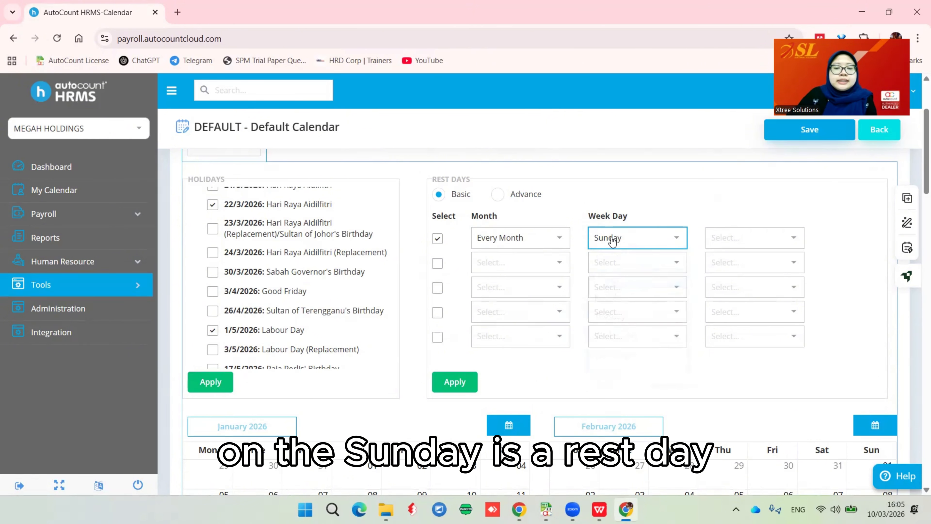
{"action": "left_click", "coordinate": [793, 241]}
{"action": "left_click", "coordinate": [733, 258]}
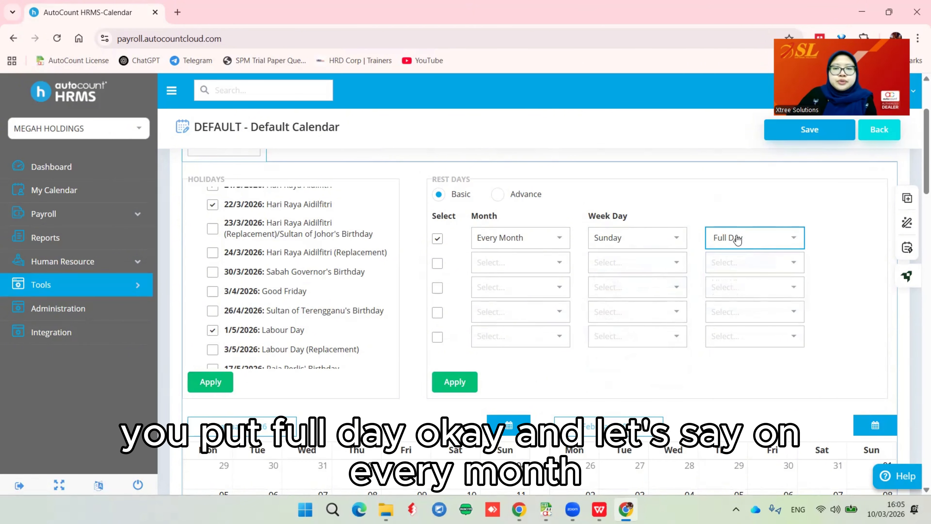
Step: Enable a second rest-day rule as Every Month, Saturday, Full Day, and apply the rest days
{"action": "left_click", "coordinate": [437, 263]}
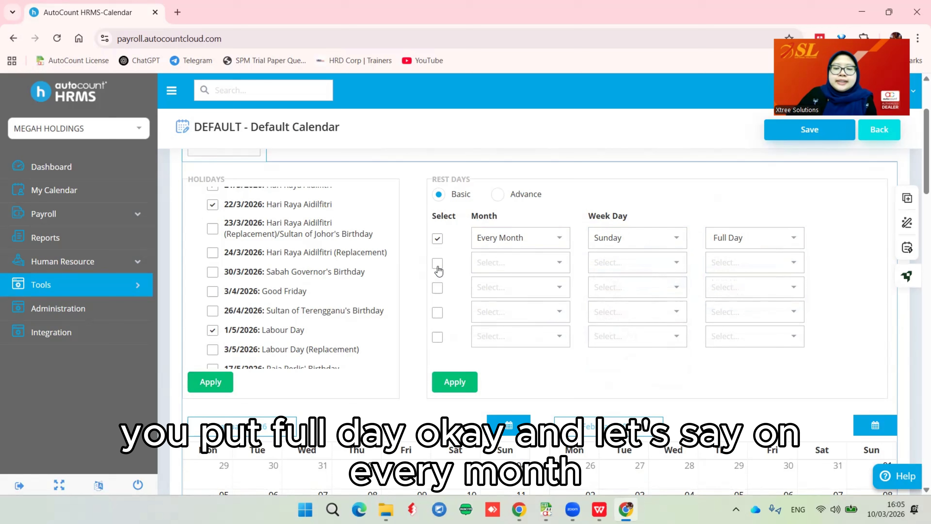
{"action": "left_click", "coordinate": [561, 262]}
{"action": "left_click", "coordinate": [513, 283]}
{"action": "left_click", "coordinate": [673, 262]}
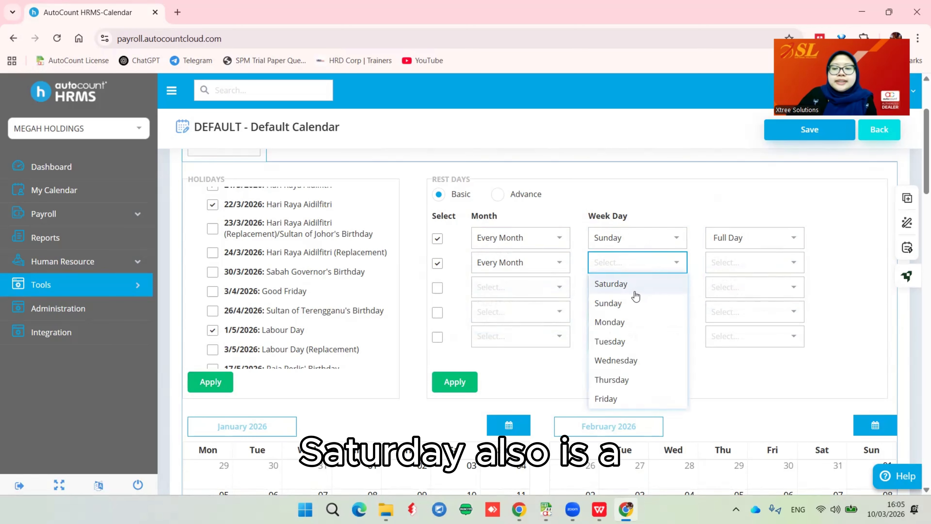
{"action": "left_click", "coordinate": [631, 284]}
{"action": "left_click", "coordinate": [733, 263]}
{"action": "left_click", "coordinate": [729, 284]}
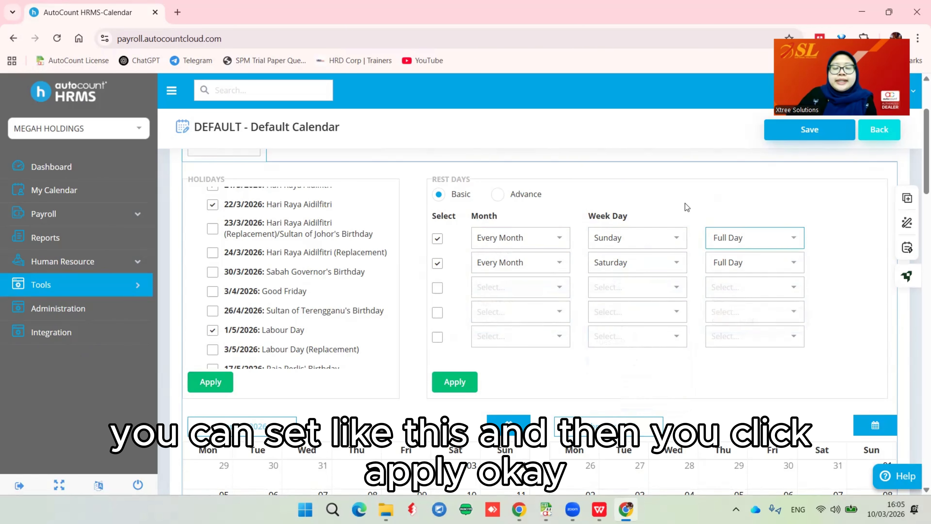
{"action": "left_click", "coordinate": [470, 384]}
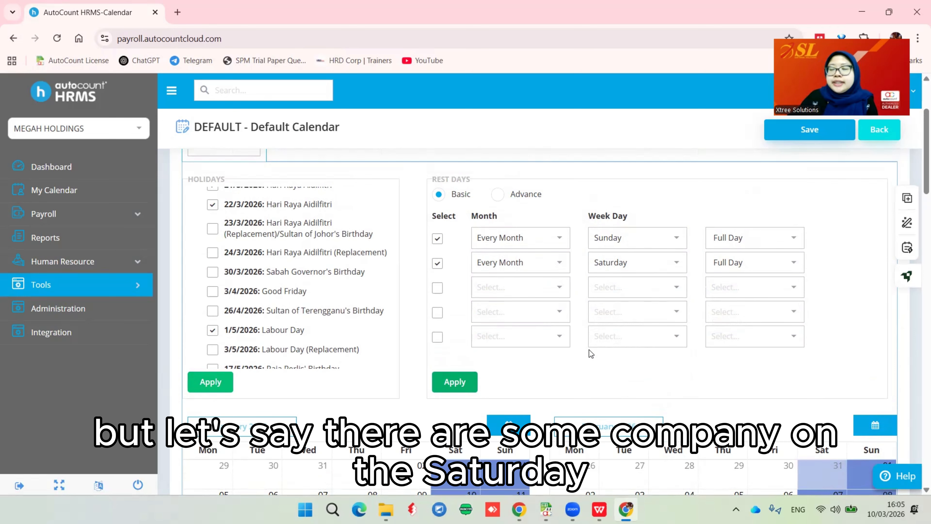
Step: Change the Saturday rest-day rule to Second Half and reapply it to the calendar
{"action": "left_click", "coordinate": [751, 269]}
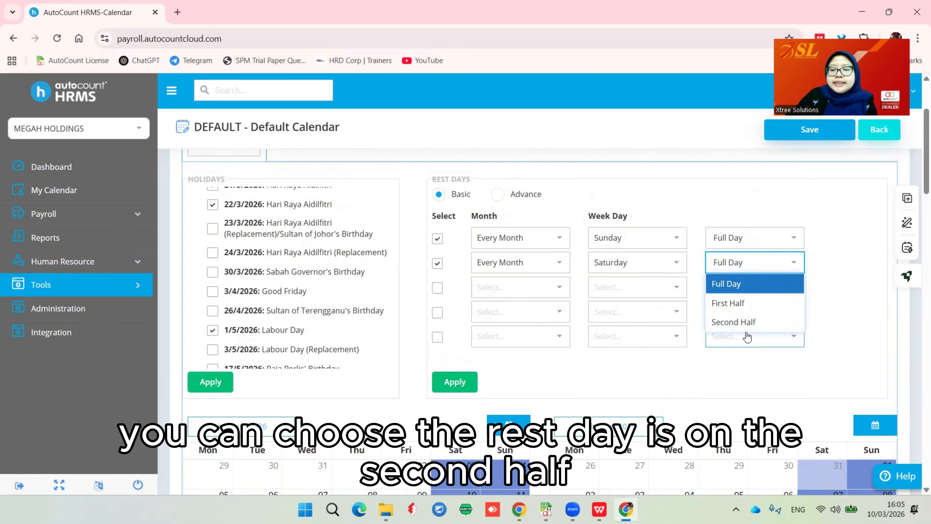
{"action": "left_click", "coordinate": [743, 321]}
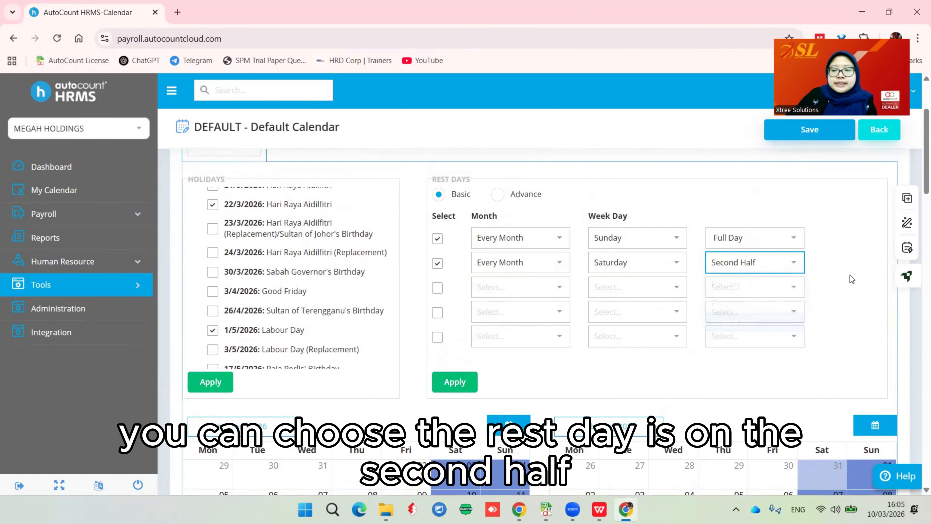
{"action": "left_click", "coordinate": [457, 383]}
{"action": "scroll", "coordinate": [592, 376], "scroll_direction": "down", "scroll_amount": 2}
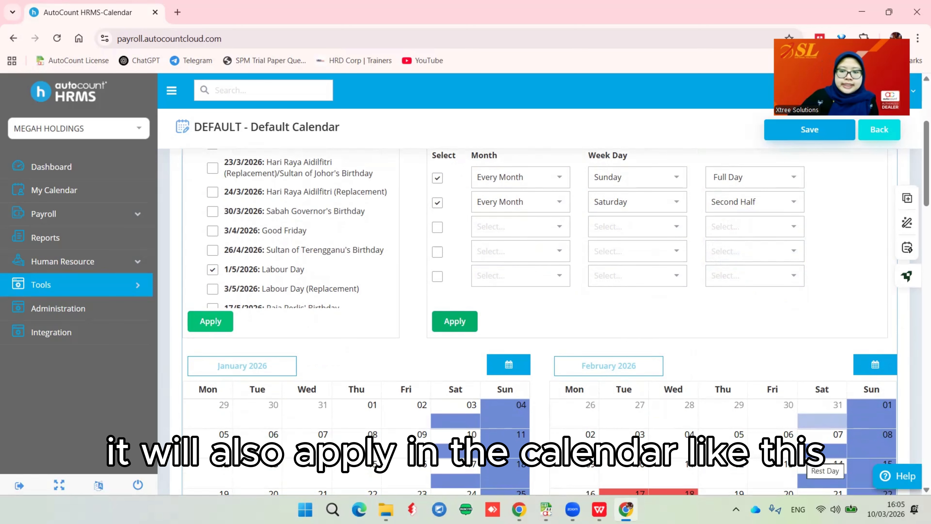
Step: View the Advance rest-day formula options, return to Basic, and check the rest days across the months
{"action": "scroll", "coordinate": [618, 309], "scroll_direction": "up", "scroll_amount": 2}
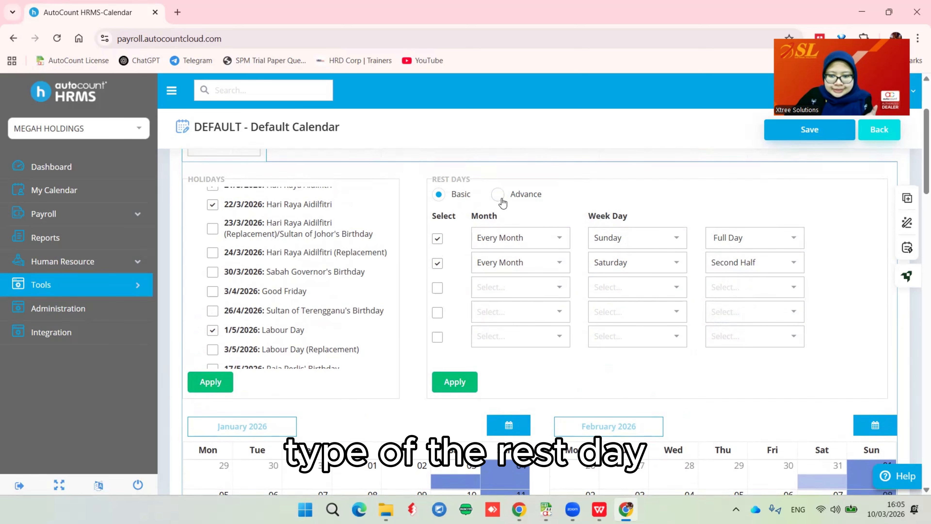
{"action": "left_click", "coordinate": [500, 198]}
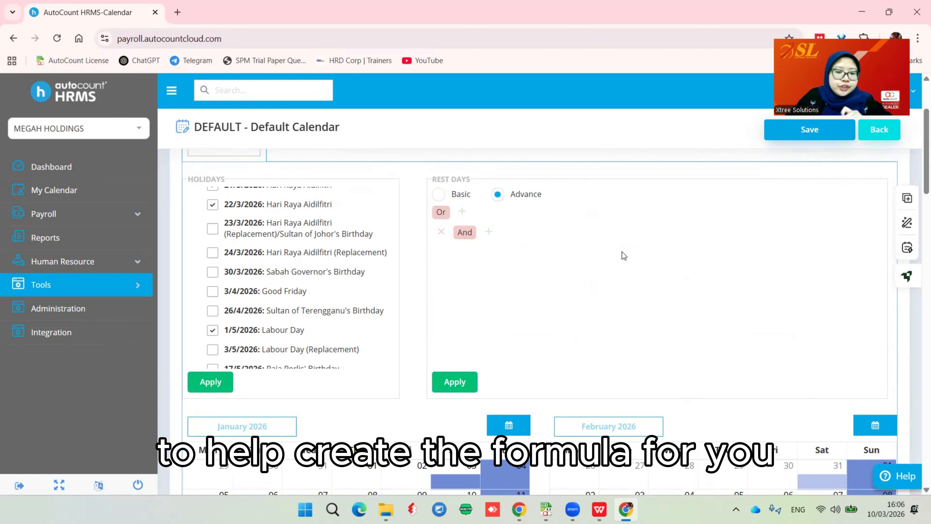
{"action": "left_click", "coordinate": [439, 194]}
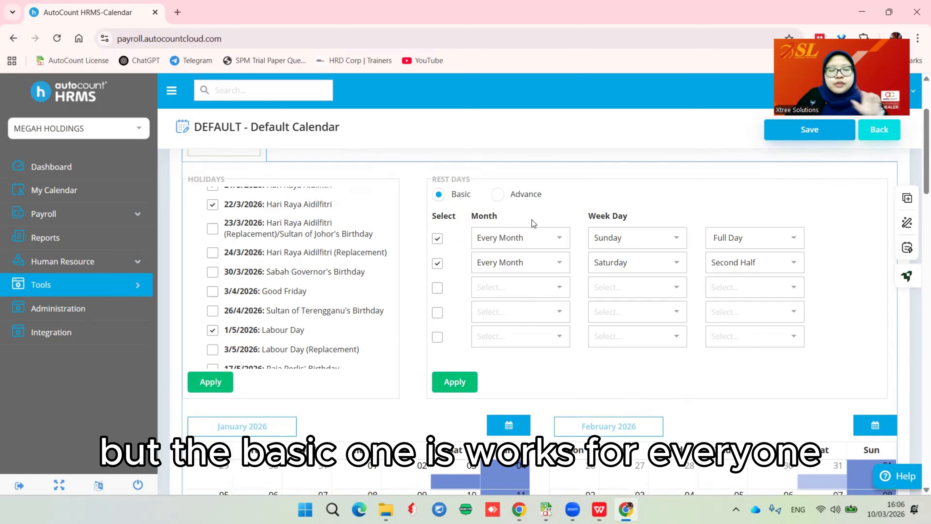
{"action": "scroll", "coordinate": [546, 303], "scroll_direction": "down", "scroll_amount": 20}
{"action": "scroll", "coordinate": [546, 303], "scroll_direction": "down", "scroll_amount": 5}
{"action": "scroll", "coordinate": [546, 303], "scroll_direction": "up", "scroll_amount": 5}
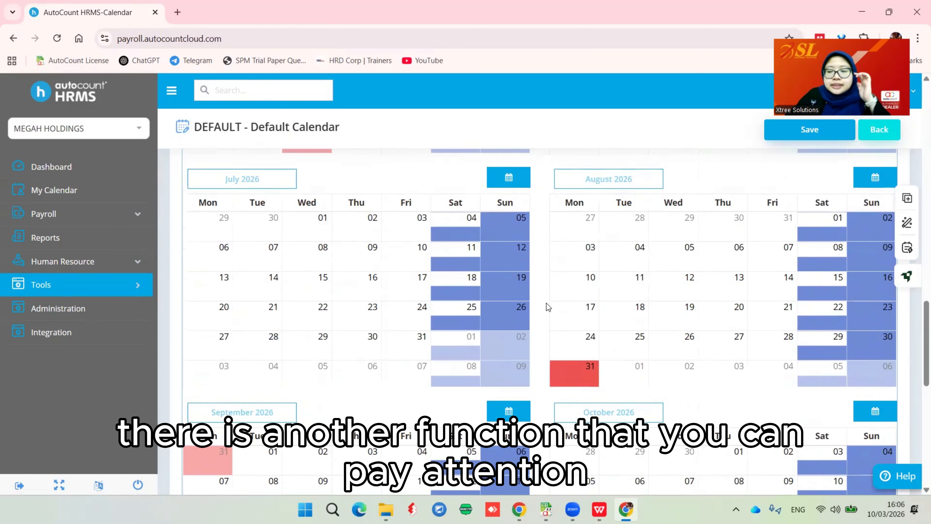
Step: Save January 2026's month information with Fixed Working Days of 26, without applying the setting to other months
{"action": "scroll", "coordinate": [546, 303], "scroll_direction": "up", "scroll_amount": 20}
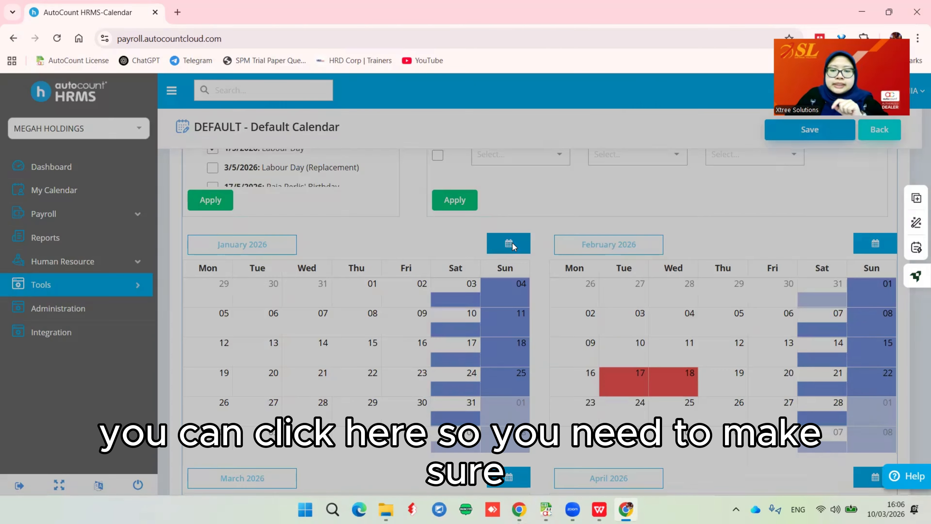
{"action": "left_click", "coordinate": [511, 243]}
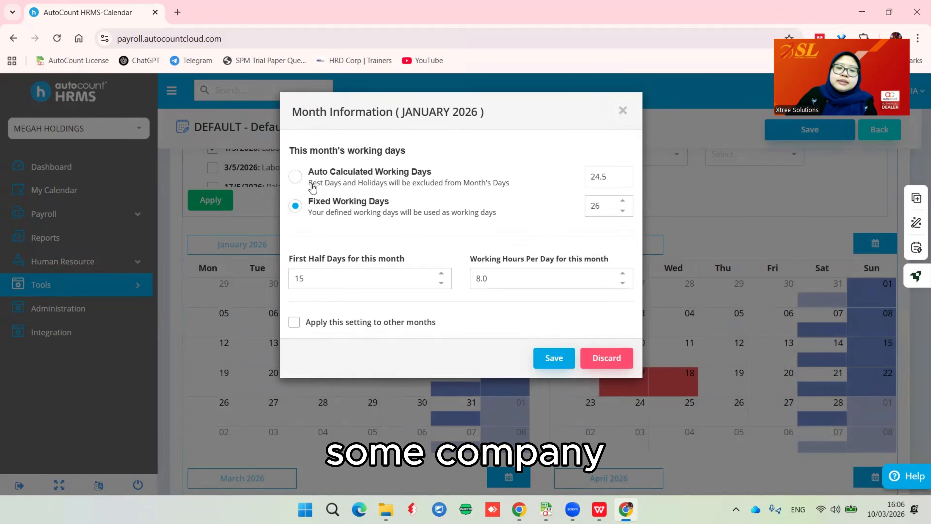
{"action": "left_click", "coordinate": [295, 177]}
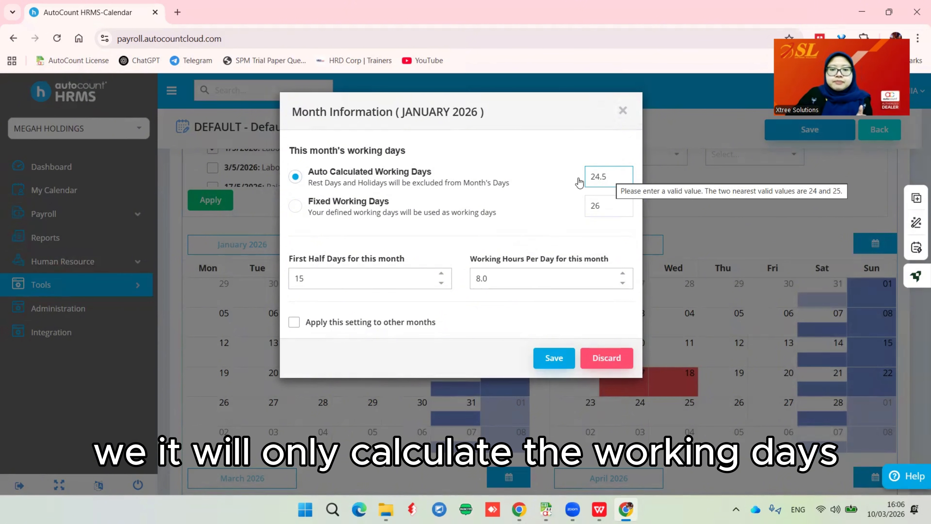
{"action": "left_click", "coordinate": [297, 206]}
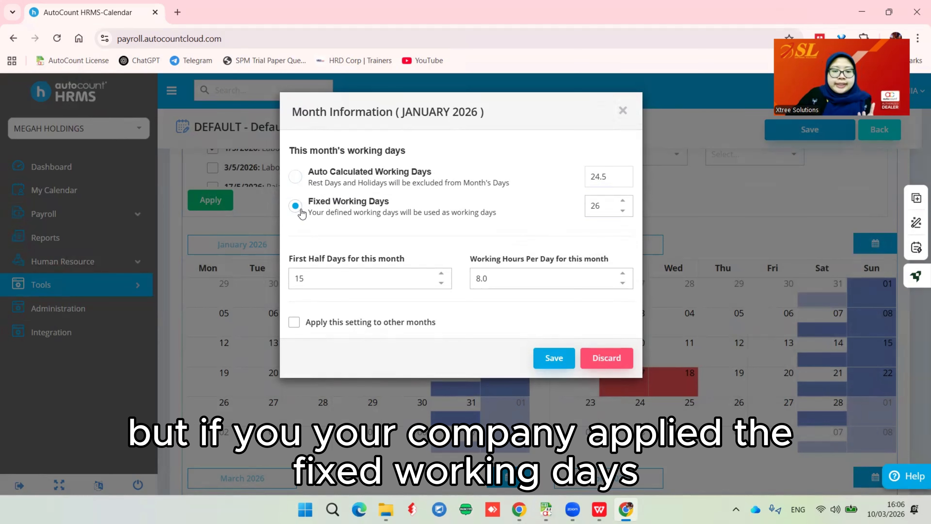
{"action": "double_click", "coordinate": [580, 206]}
{"action": "left_click", "coordinate": [502, 210]}
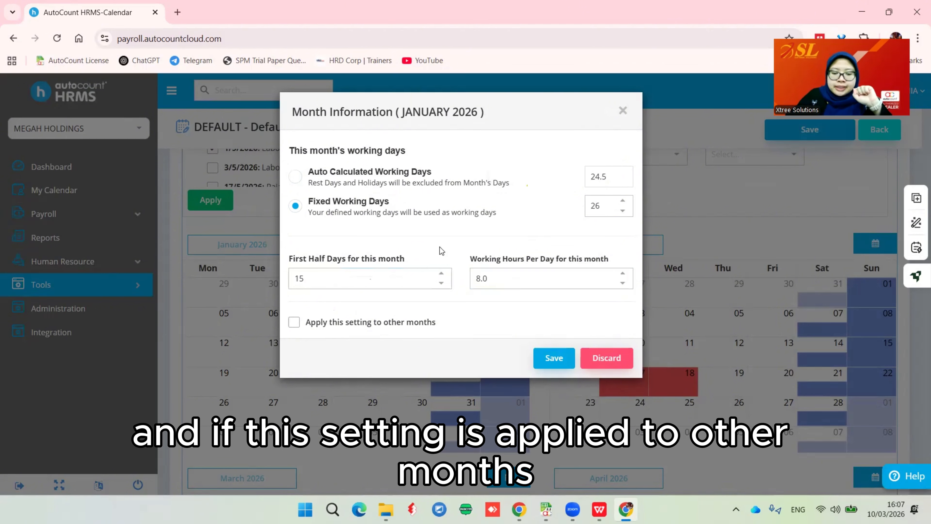
{"action": "left_click", "coordinate": [294, 324]}
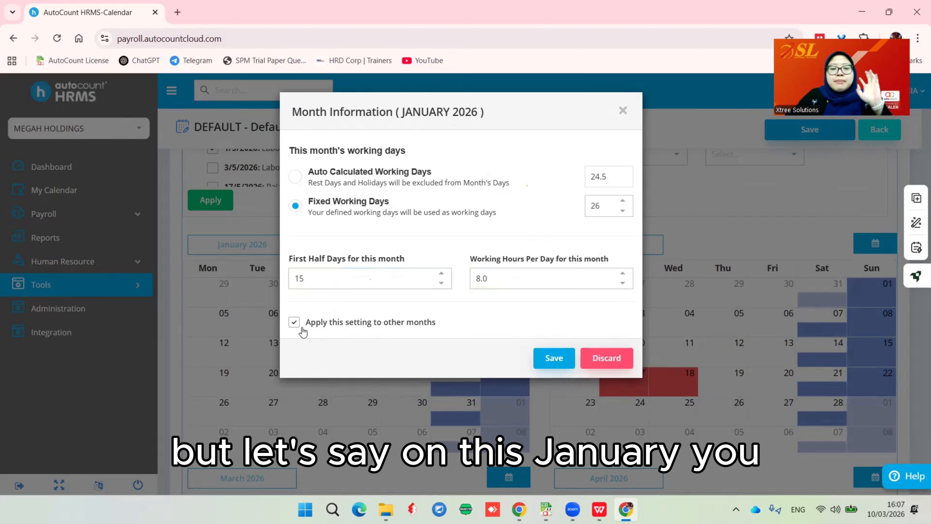
{"action": "left_click", "coordinate": [293, 324]}
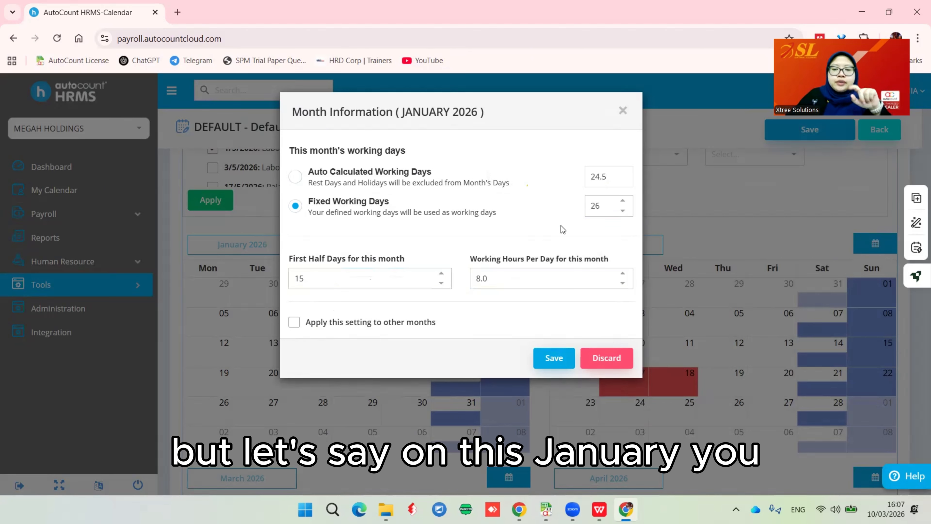
{"action": "left_click", "coordinate": [553, 358]}
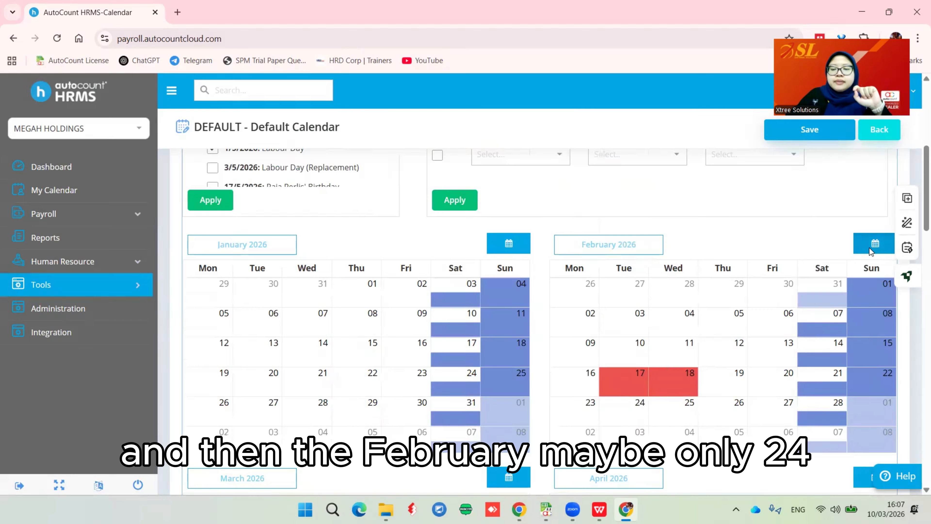
Step: Set the Fixed Working Days for February 2026 to 24
{"action": "left_click", "coordinate": [869, 248]}
{"action": "left_click", "coordinate": [617, 206]}
{"action": "double_click", "coordinate": [601, 205]}
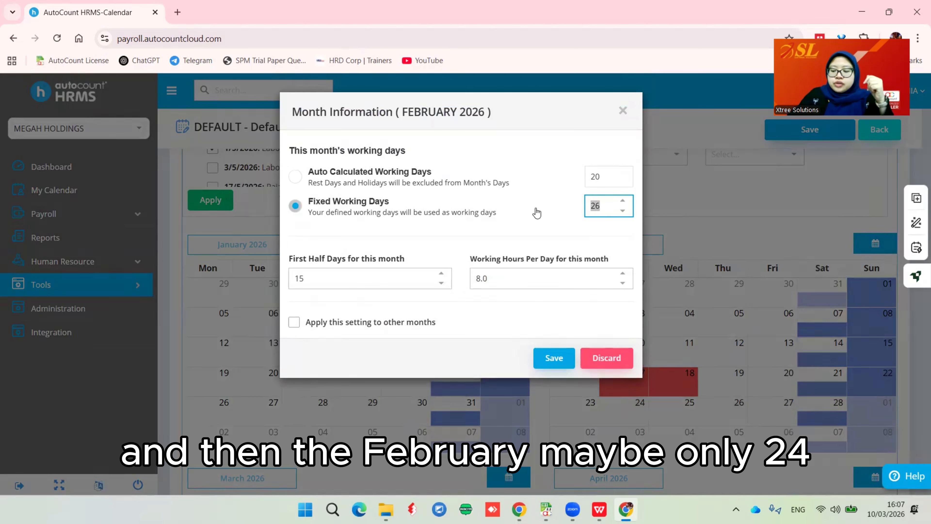
{"action": "type", "text": "24"}
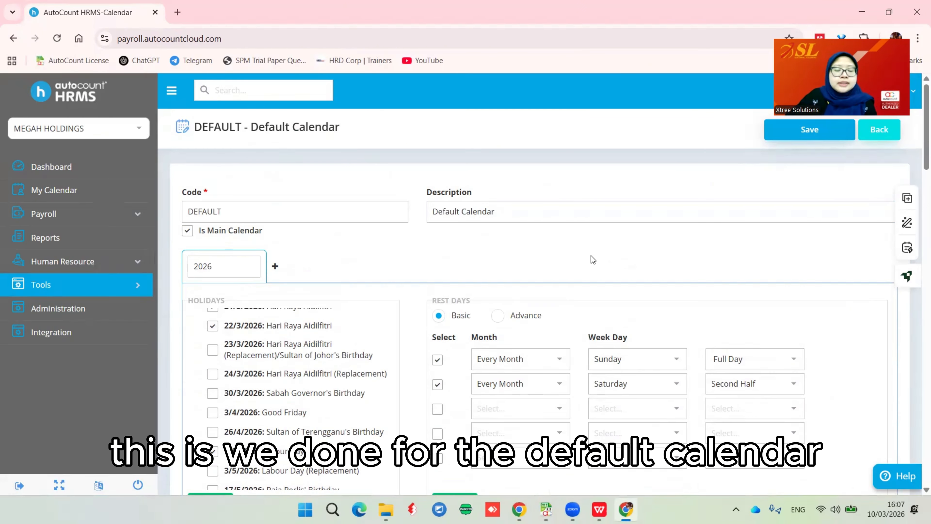
Step: Change the default calendar's code to PERAK
{"action": "double_click", "coordinate": [317, 207]}
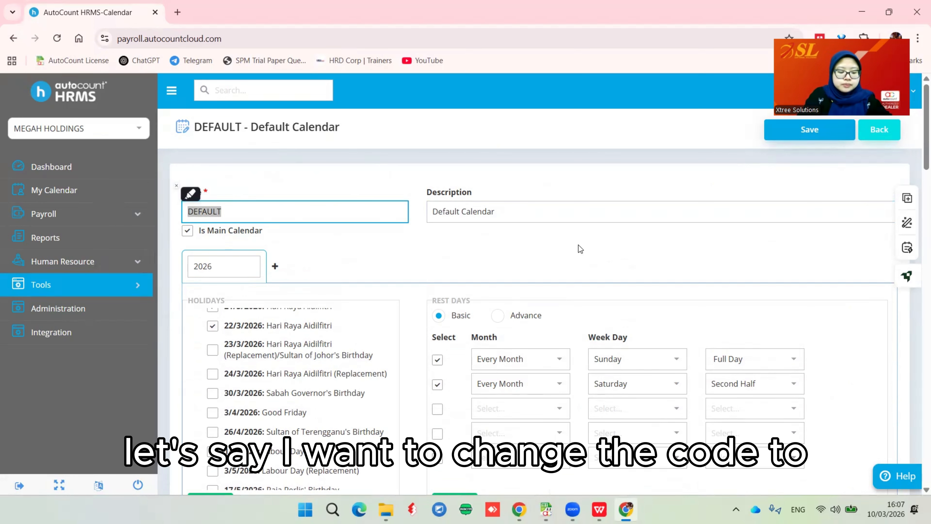
{"action": "type", "text": "PERA"}
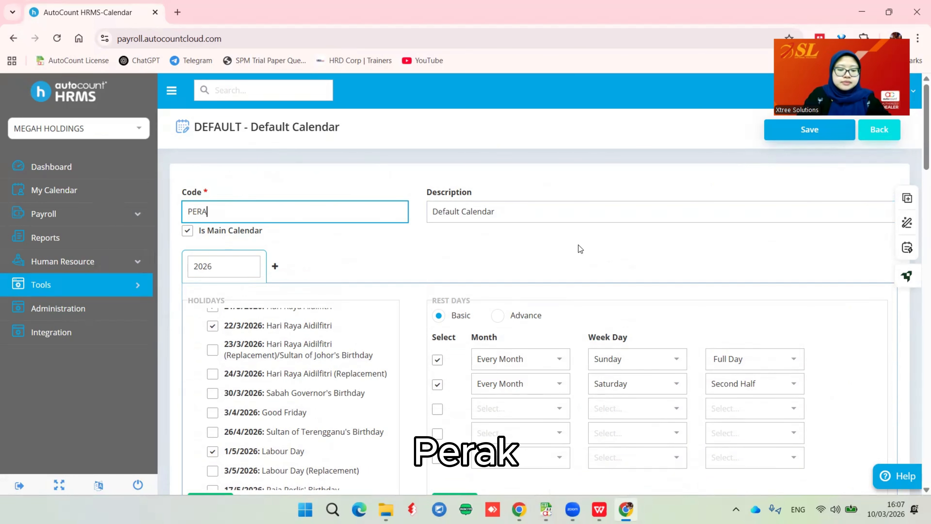
{"action": "type", "text": "K"}
Step: Set the calendar's description to MAIN CALENDAR (PERAK) and save the calendar
{"action": "triple_click", "coordinate": [507, 211]}
{"action": "type", "text": "mAIN"}
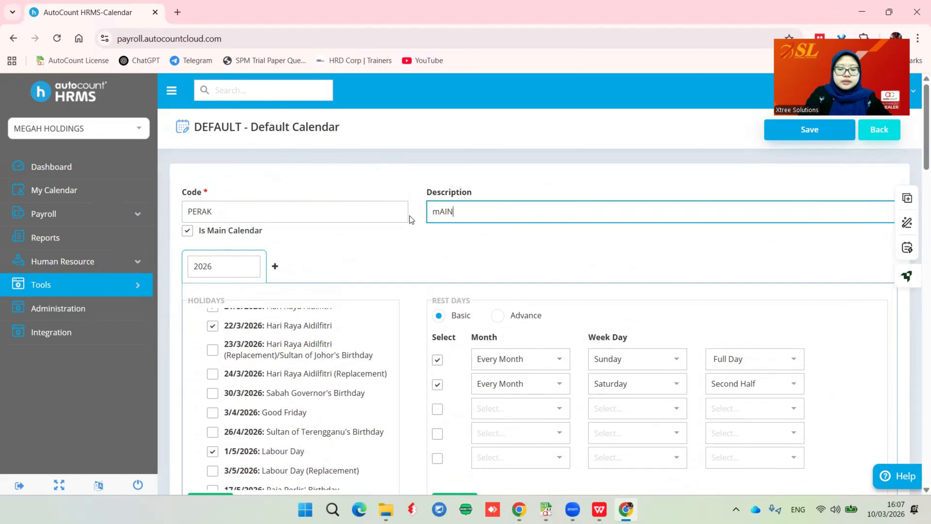
{"action": "key", "text": "BackSpace"}
{"action": "key", "text": "BackSpace"}
{"action": "key", "text": "BackSpace"}
{"action": "key", "text": "BackSpace"}
{"action": "type", "text": "MAIN CALEND"}
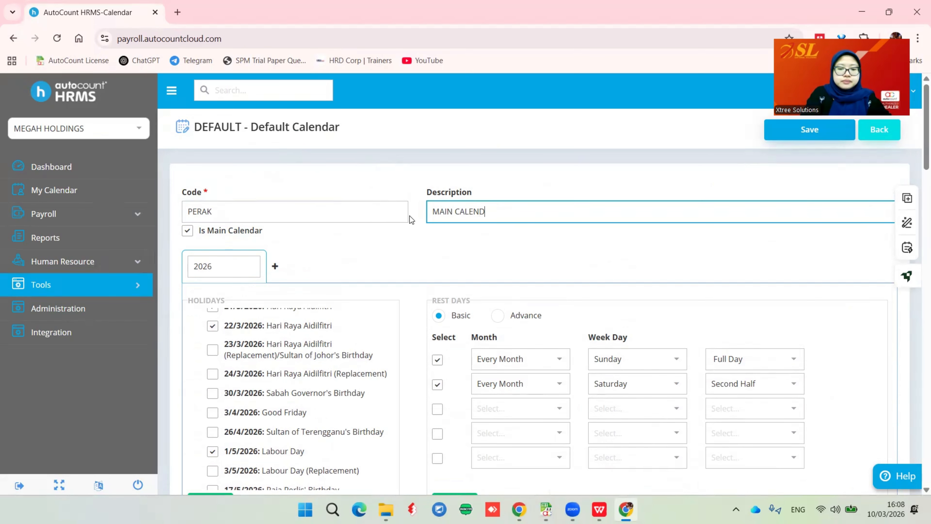
{"action": "type", "text": "AR (P"}
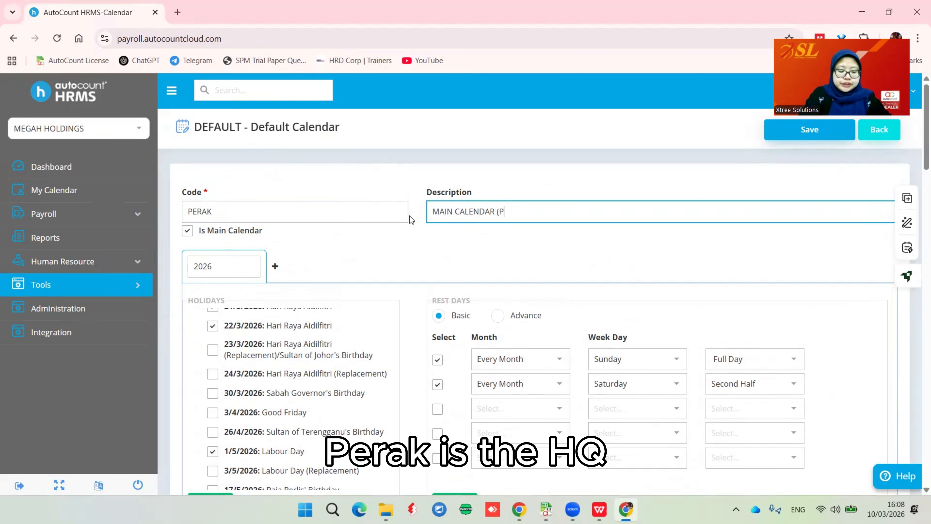
{"action": "type", "text": "ERAK)"}
{"action": "left_click", "coordinate": [825, 135]}
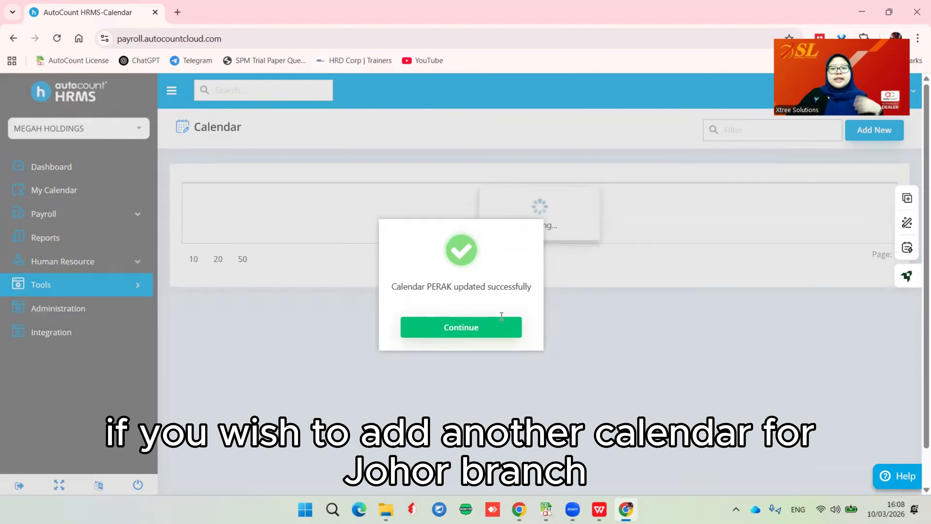
{"action": "left_click", "coordinate": [473, 327]}
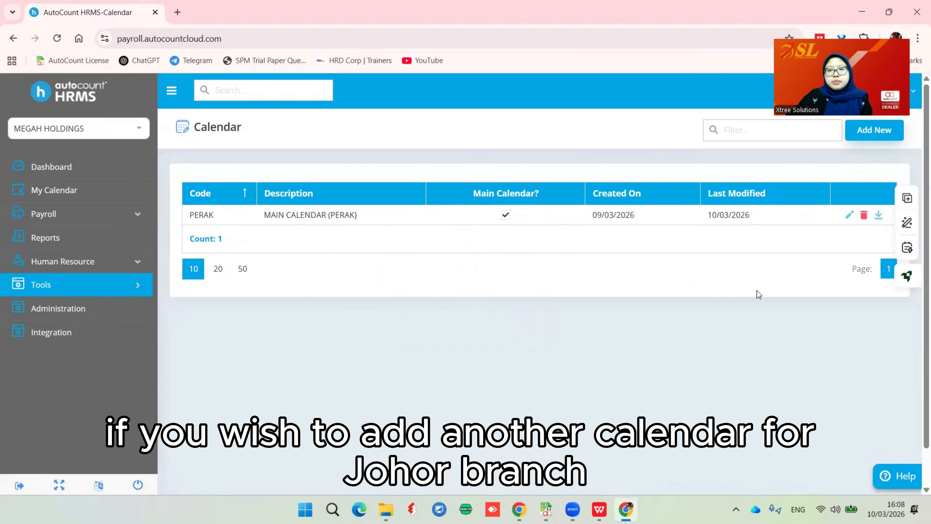
Step: Add a new calendar with the code JOHOR and the description JOHOR CALENDAR
{"action": "left_click", "coordinate": [876, 135]}
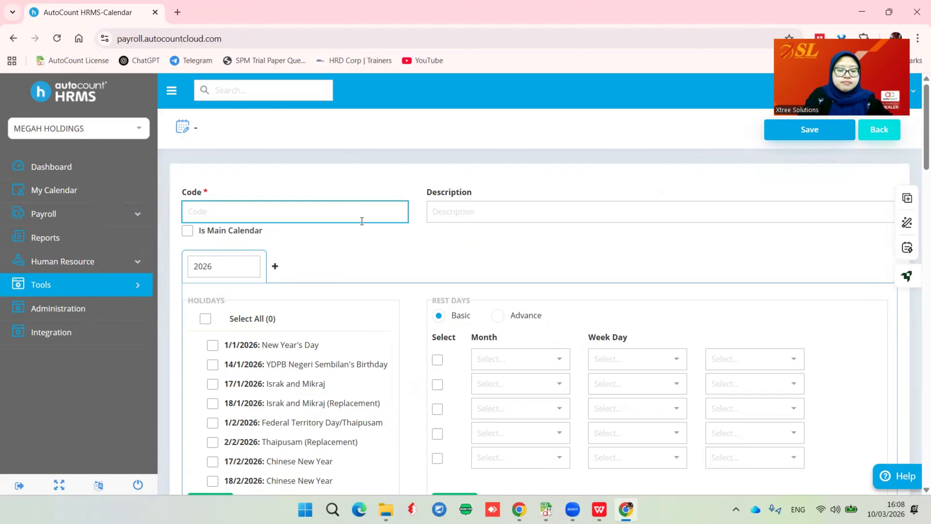
{"action": "type", "text": "JOHOR"}
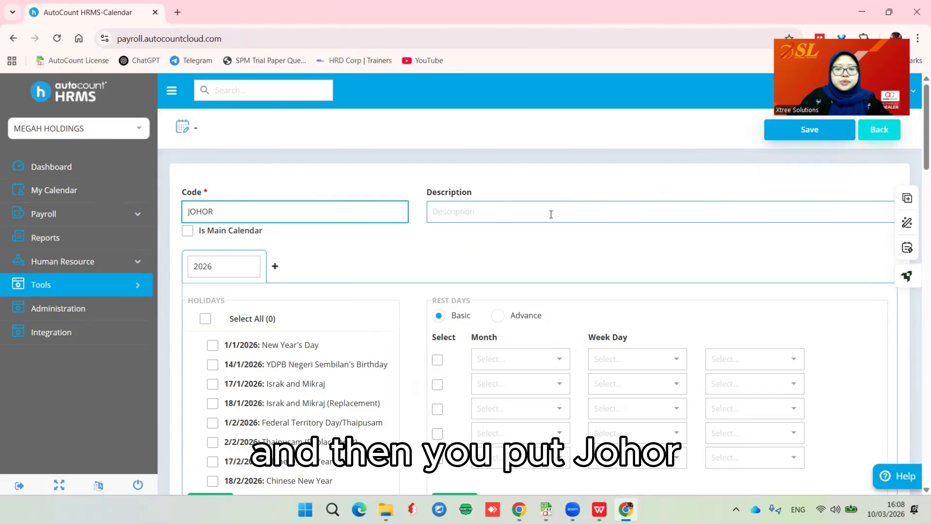
{"action": "left_click", "coordinate": [551, 214]}
{"action": "type", "text": "JOHOR"}
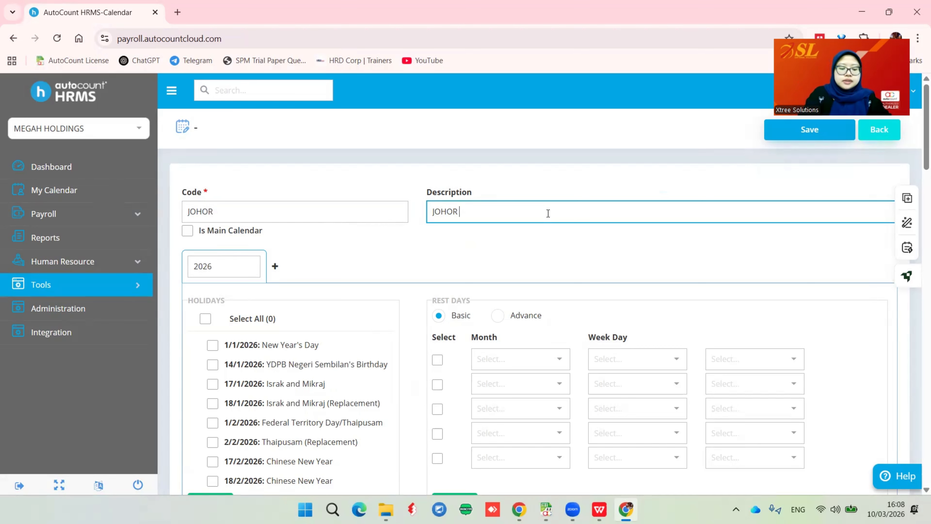
{"action": "type", "text": " CALENDAR"}
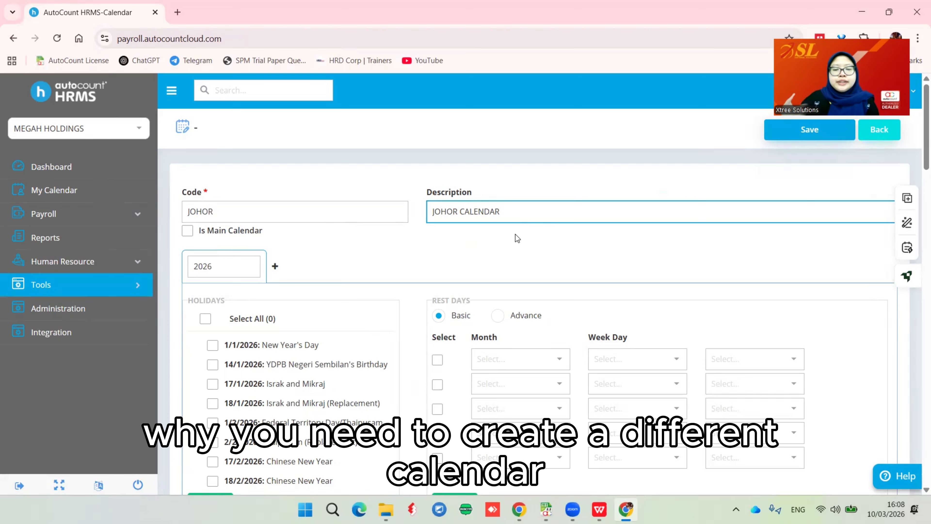
Step: Select the Hari Raya Aidilfitri holidays from 21/3/2026 to 24/3/2026, including Sultan of Johor's Birthday, and apply them to the Johor calendar
{"action": "scroll", "coordinate": [535, 236], "scroll_direction": "down", "scroll_amount": 1}
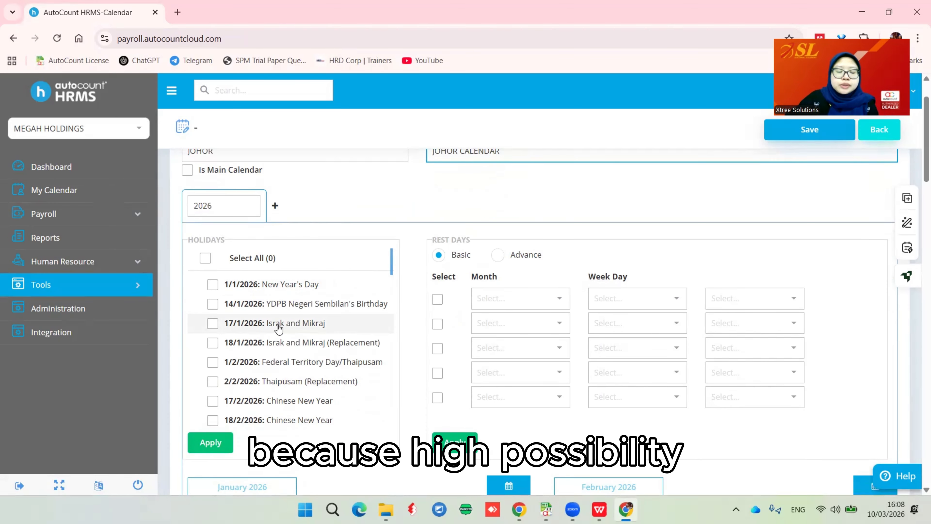
{"action": "scroll", "coordinate": [227, 351], "scroll_direction": "down", "scroll_amount": 5}
{"action": "scroll", "coordinate": [227, 351], "scroll_direction": "down", "scroll_amount": 6}
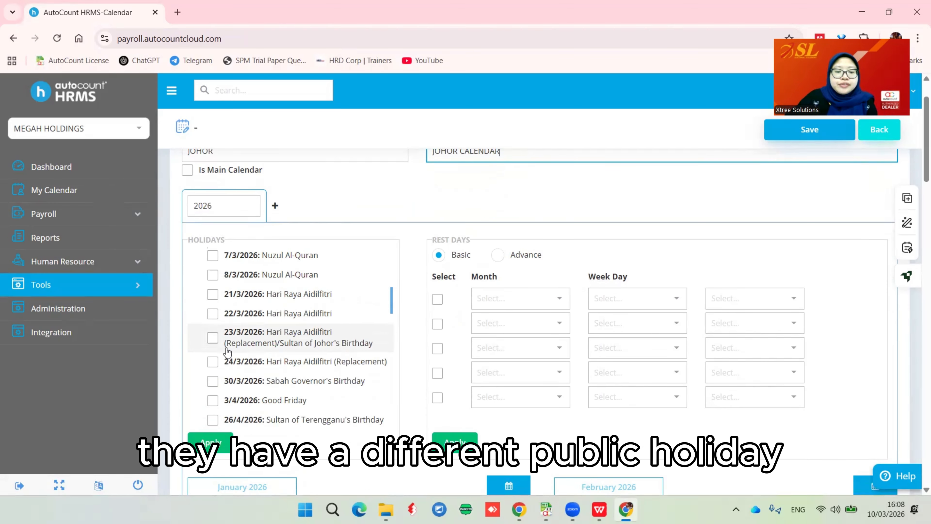
{"action": "scroll", "coordinate": [227, 351], "scroll_direction": "down", "scroll_amount": 3}
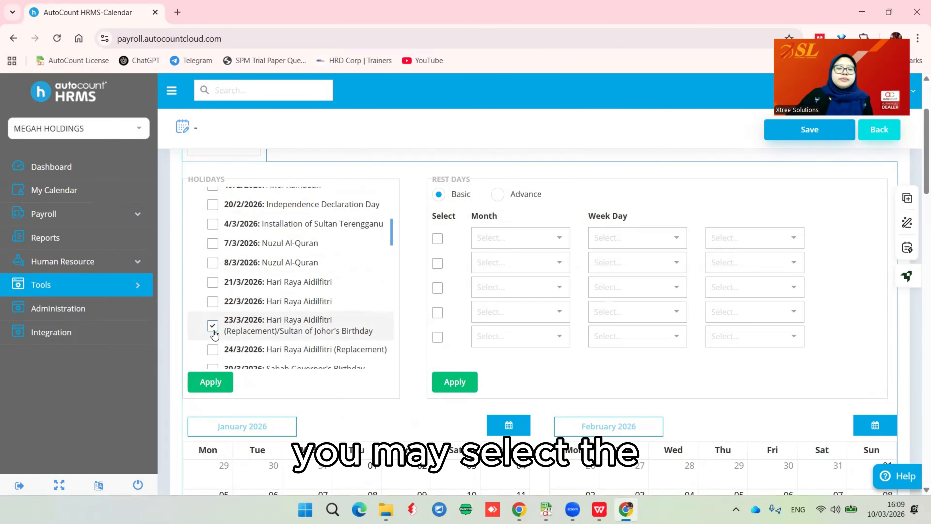
{"action": "left_click", "coordinate": [213, 326]}
{"action": "left_click", "coordinate": [213, 349]}
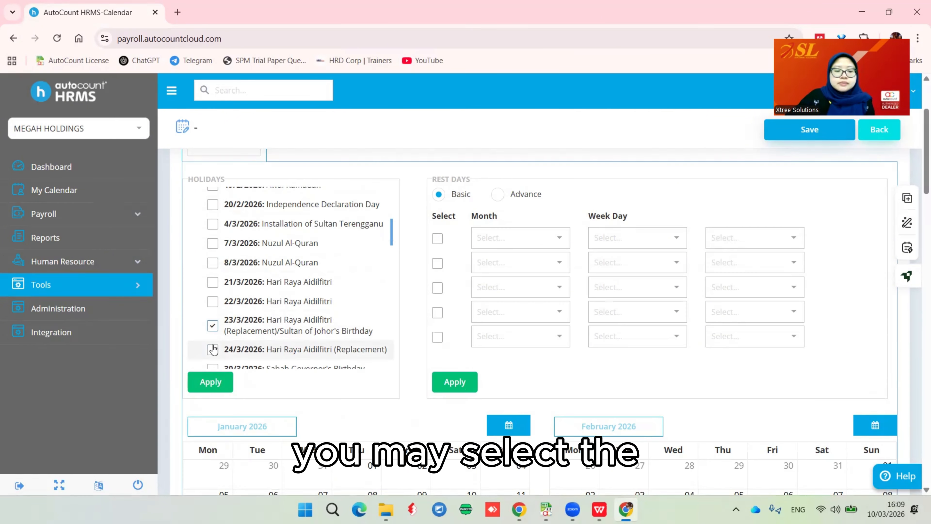
{"action": "left_click", "coordinate": [210, 382]}
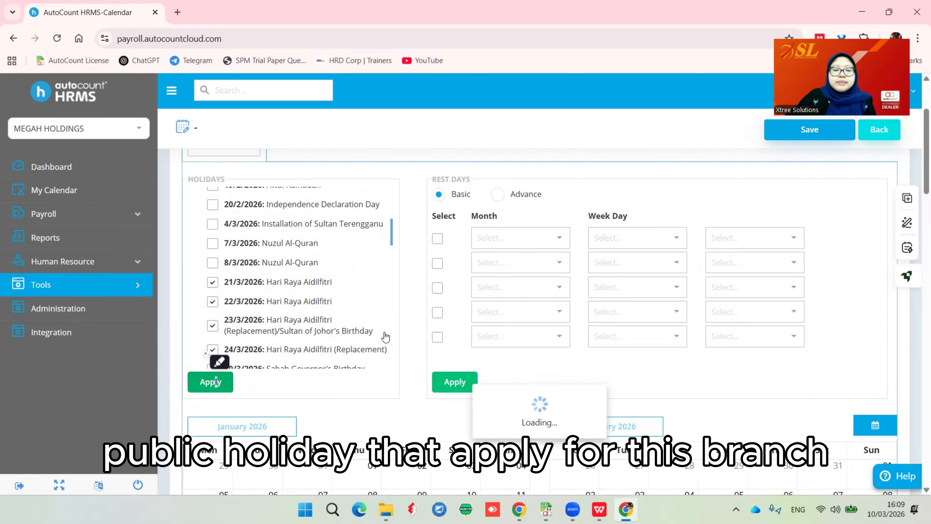
Step: Define a Basic rest-day rule of Every Month, Sunday, Full Day and apply it to the Johor calendar
{"action": "left_click", "coordinate": [437, 240]}
{"action": "left_click", "coordinate": [564, 240]}
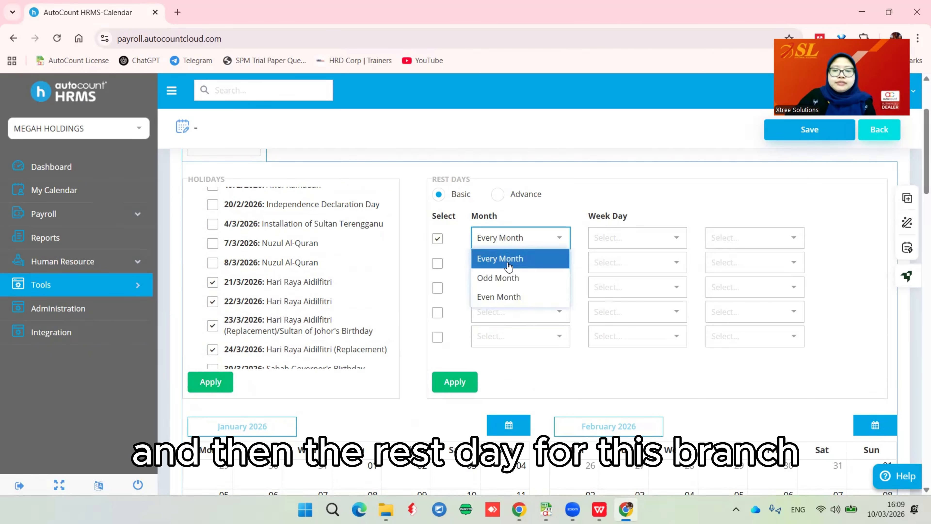
{"action": "left_click", "coordinate": [511, 264]}
{"action": "left_click", "coordinate": [671, 242]}
{"action": "left_click", "coordinate": [629, 276]}
{"action": "left_click", "coordinate": [733, 238]}
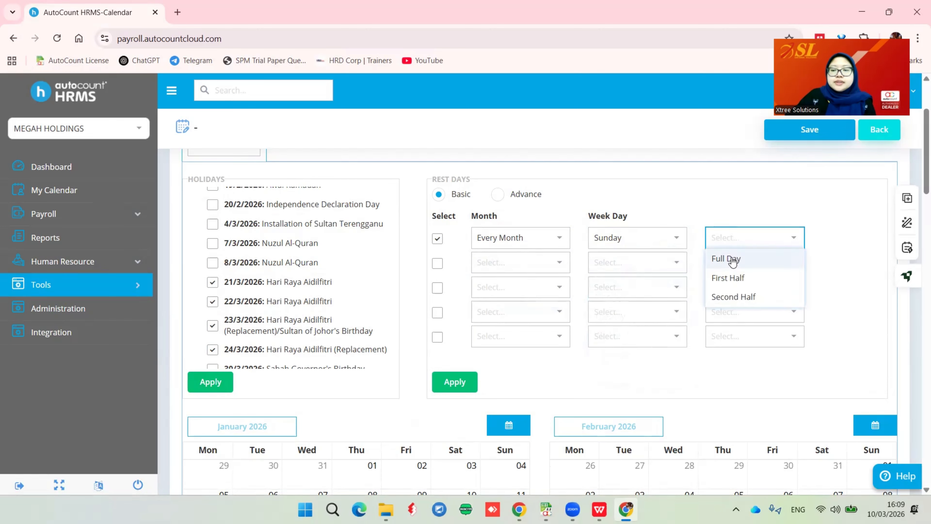
{"action": "left_click", "coordinate": [732, 257]}
{"action": "left_click", "coordinate": [453, 381]}
Step: Save the new Johor calendar and return to the calendar list
{"action": "scroll", "coordinate": [683, 305], "scroll_direction": "up", "scroll_amount": 3}
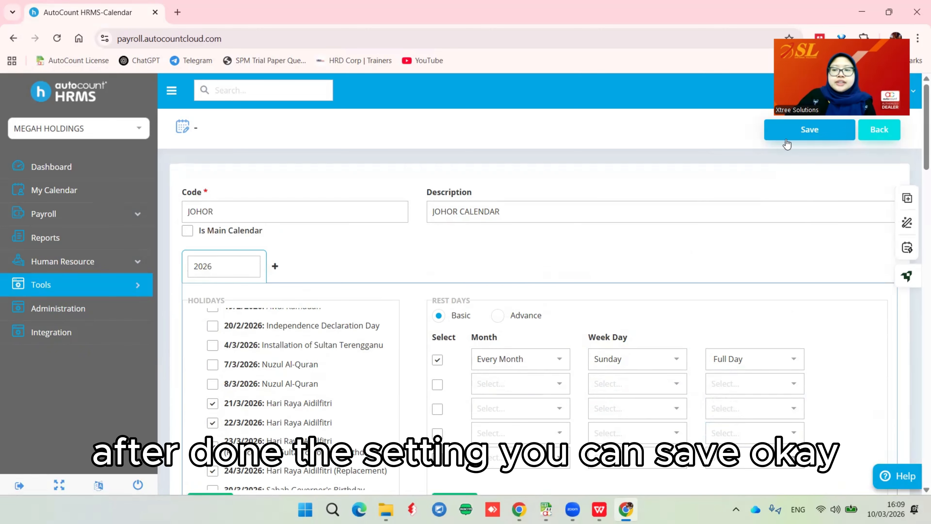
{"action": "left_click", "coordinate": [783, 129]}
{"action": "left_click", "coordinate": [479, 335]}
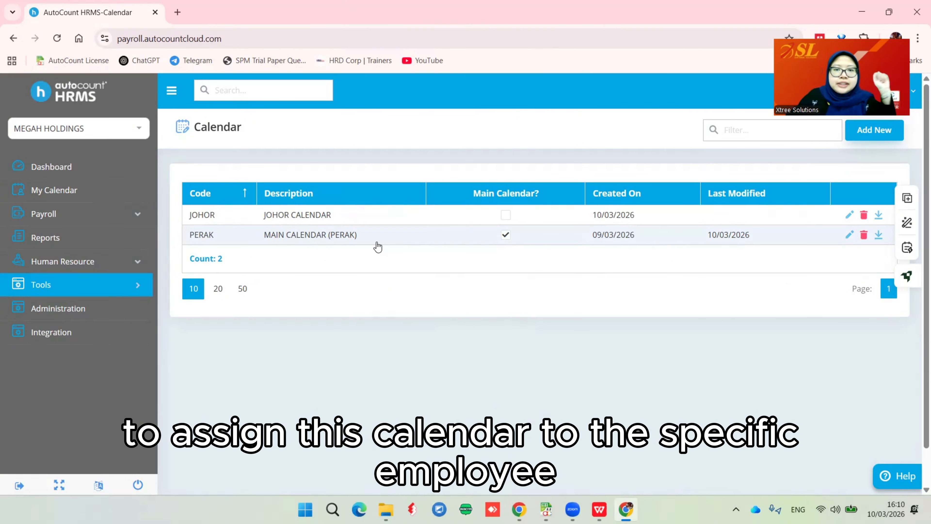
Step: Open the Admin Department employee's record in Employee Maintenance and show its Employment Detail section
{"action": "left_click", "coordinate": [105, 217]}
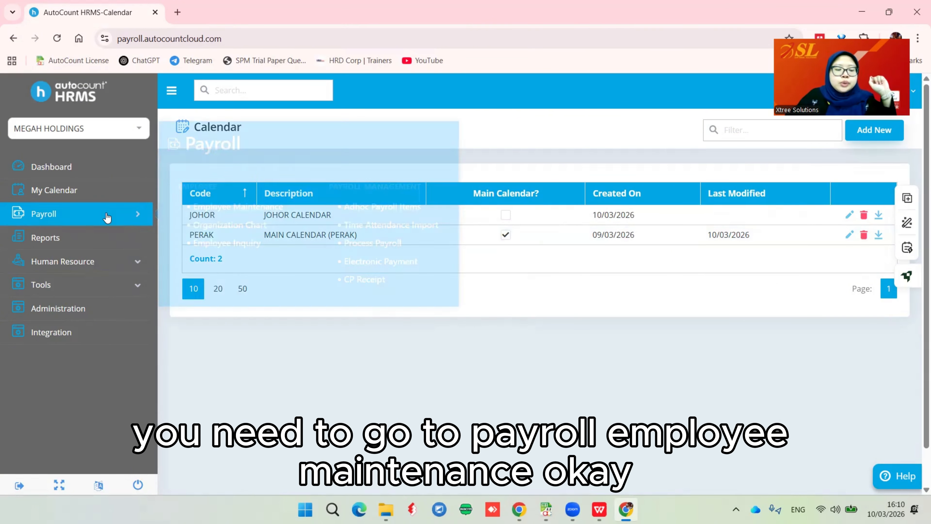
{"action": "left_click", "coordinate": [244, 209]}
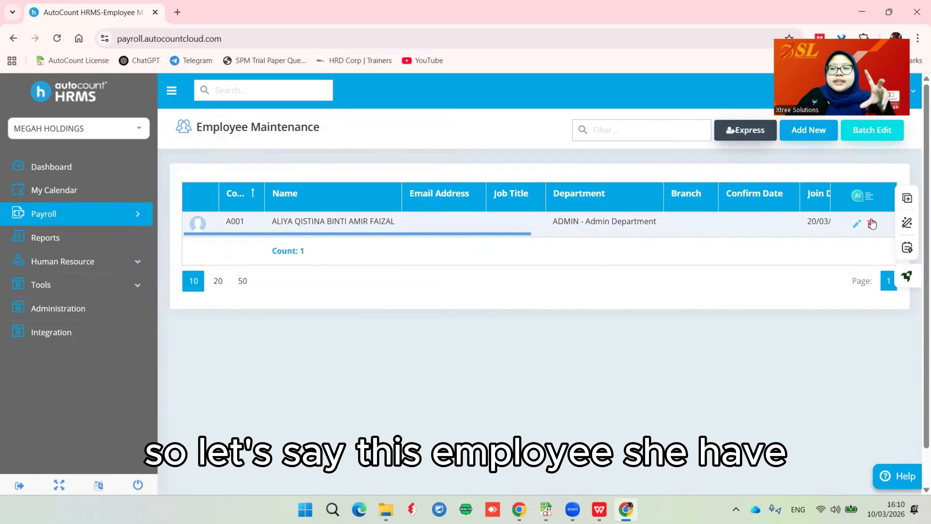
{"action": "left_click", "coordinate": [852, 224]}
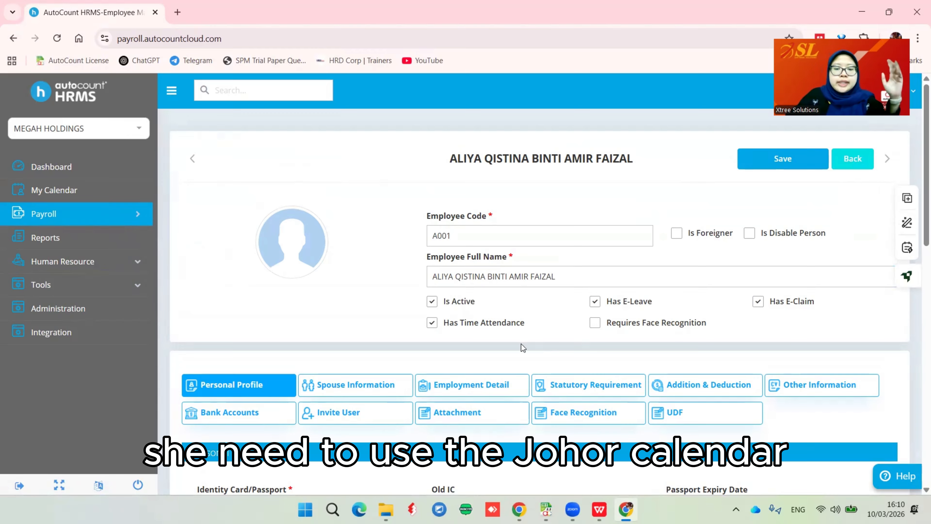
{"action": "scroll", "coordinate": [521, 344], "scroll_direction": "down", "scroll_amount": 3}
{"action": "left_click", "coordinate": [470, 269]}
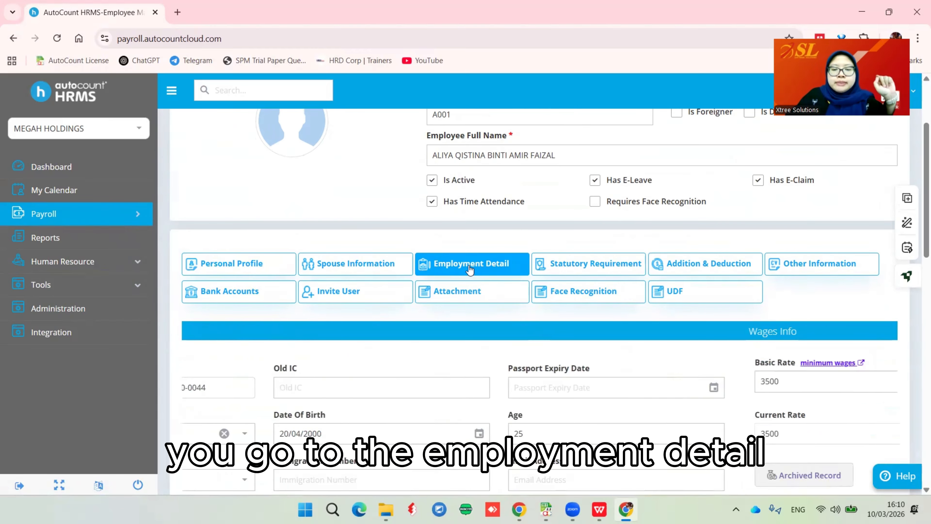
Step: Assign JOHOR - JOHOR CALENDAR as the employee's calendar
{"action": "scroll", "coordinate": [488, 287], "scroll_direction": "down", "scroll_amount": 15}
{"action": "scroll", "coordinate": [488, 285], "scroll_direction": "down", "scroll_amount": 3}
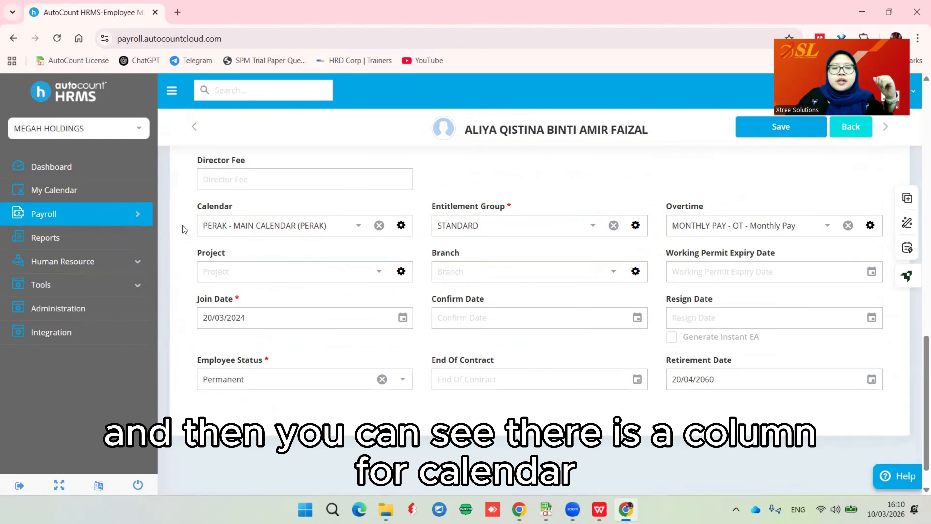
{"action": "left_click", "coordinate": [357, 225]}
{"action": "left_click", "coordinate": [264, 245]}
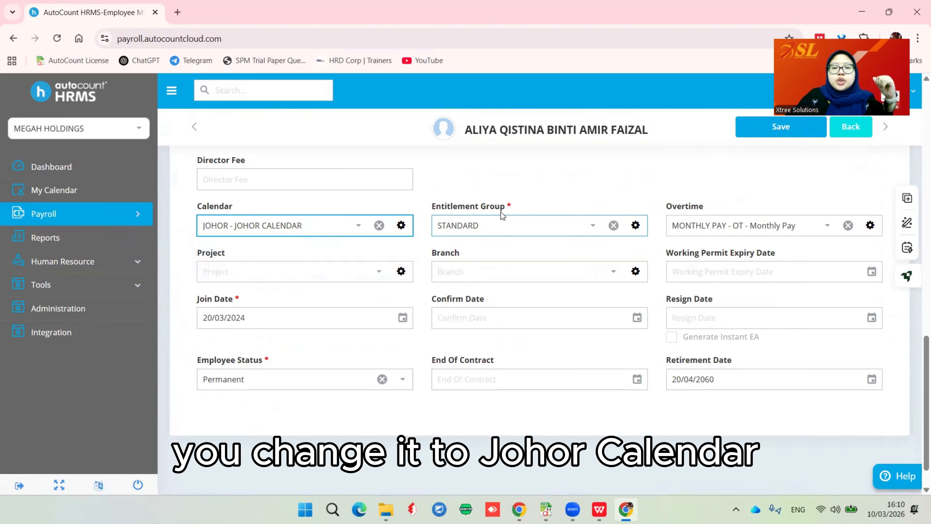
Step: Save the employee record and return to the employee list
{"action": "scroll", "coordinate": [525, 224], "scroll_direction": "up", "scroll_amount": 10}
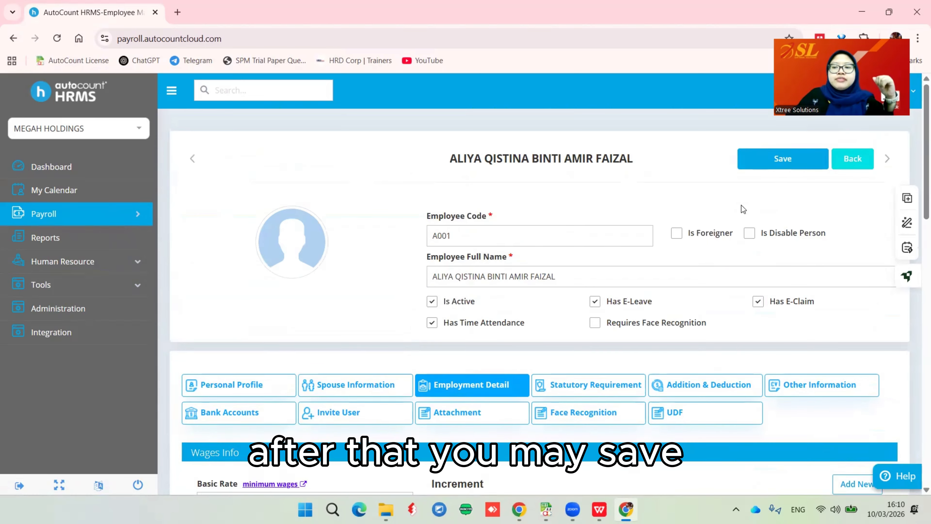
{"action": "left_click", "coordinate": [777, 161]}
{"action": "left_click", "coordinate": [457, 334]}
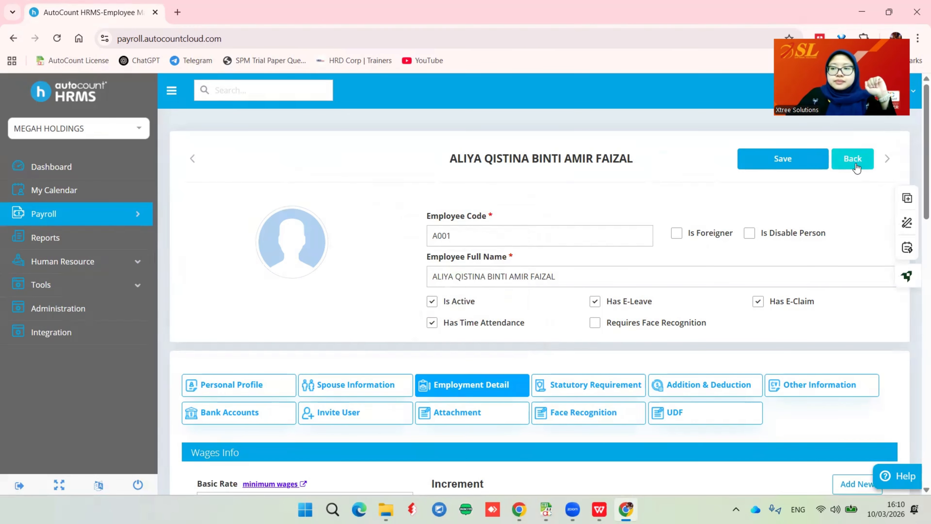
{"action": "left_click", "coordinate": [853, 162]}
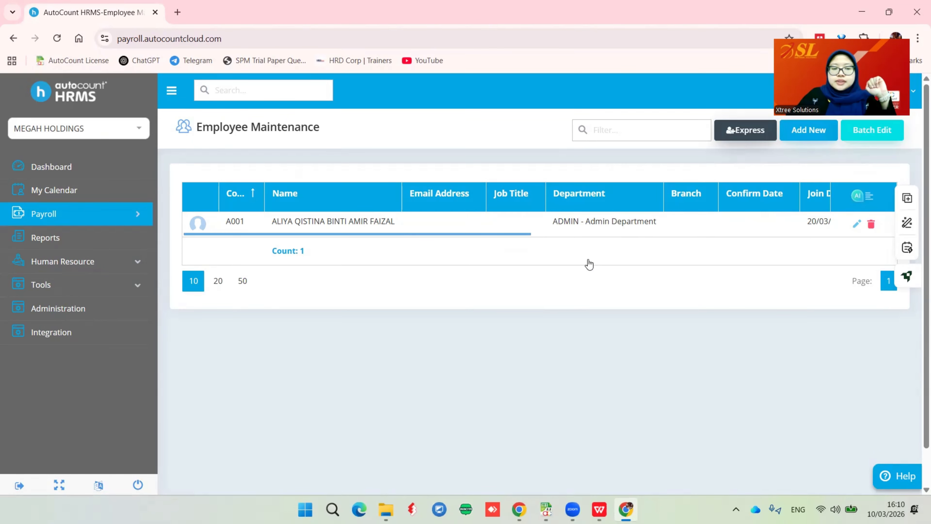